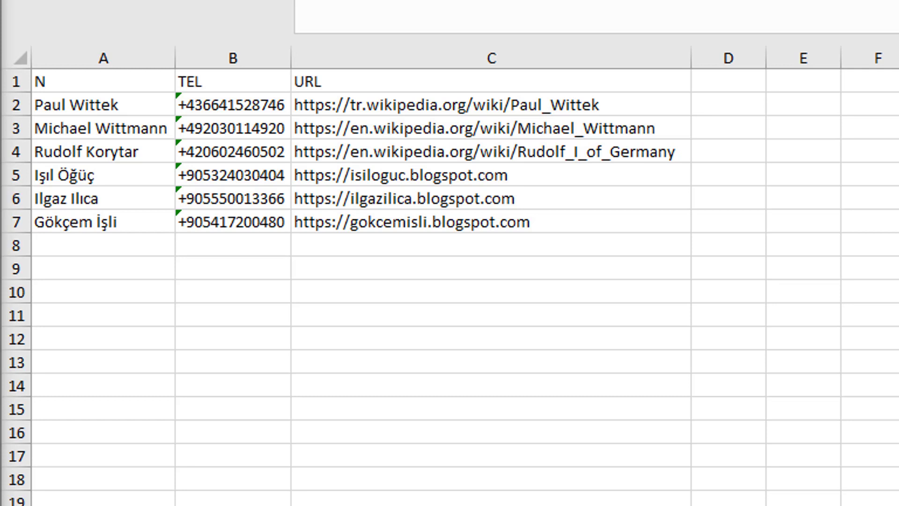
Point out the N, TEL and URL column headers, then switch to the Panel sheet.
left_click(70, 77)
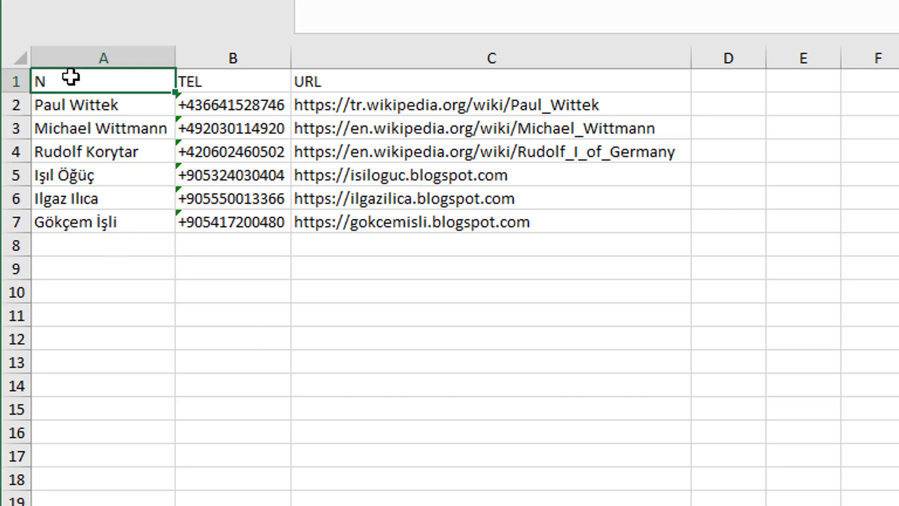
left_click(227, 81)
left_click(347, 84)
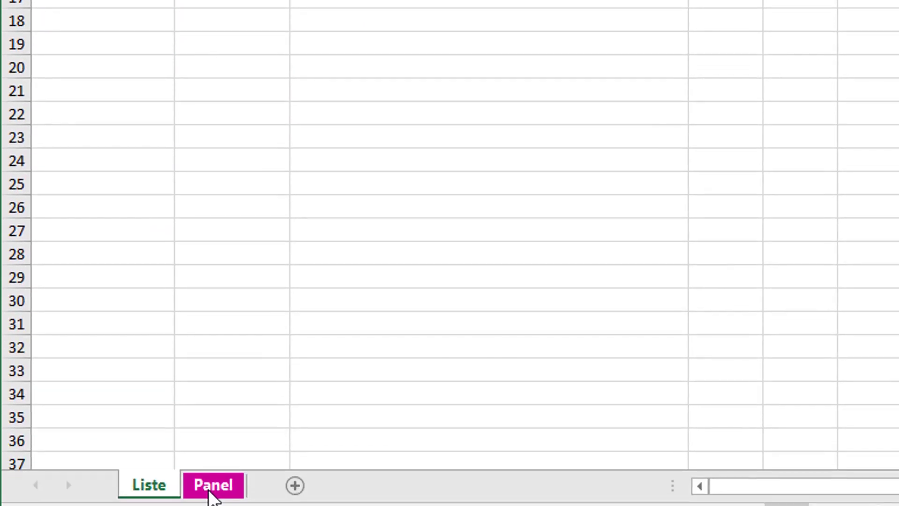
left_click(211, 487)
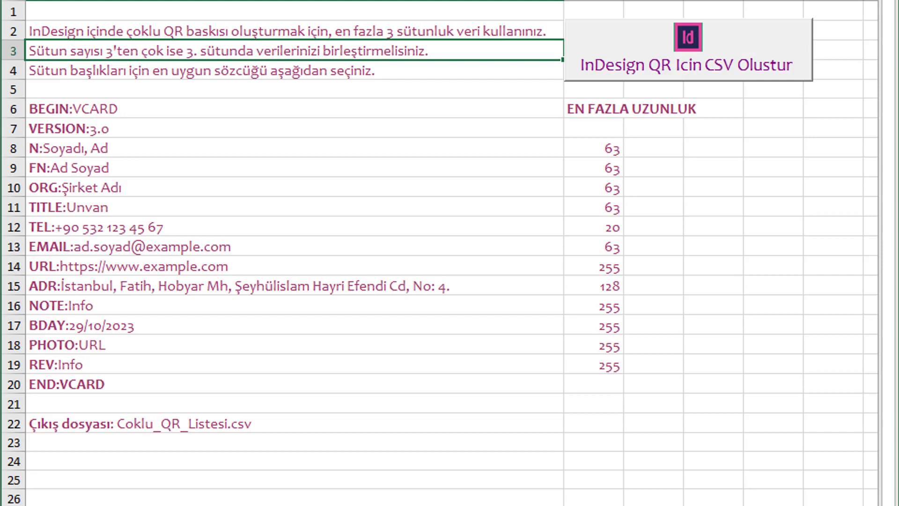
Review the Panel's heading note, vCard field list from BEGIN to END, and maximum lengths.
left_click(201, 68)
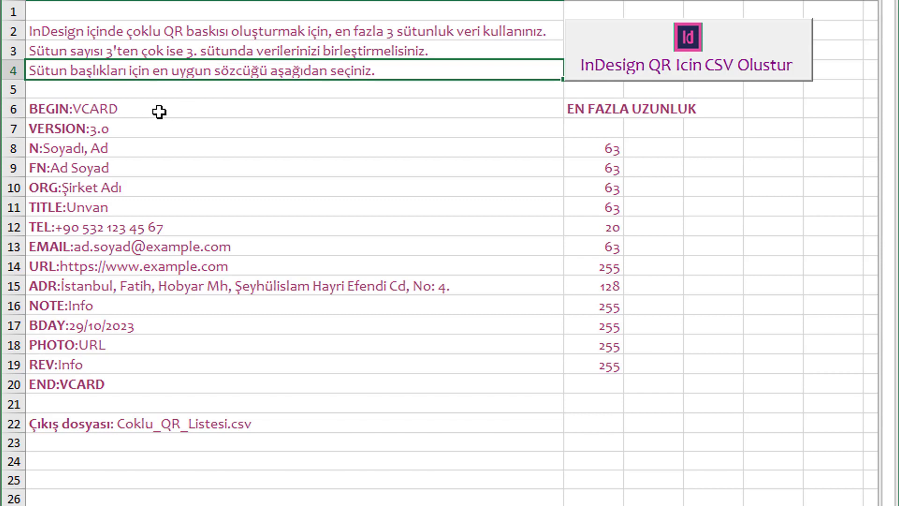
left_click_drag(159, 112, 197, 389)
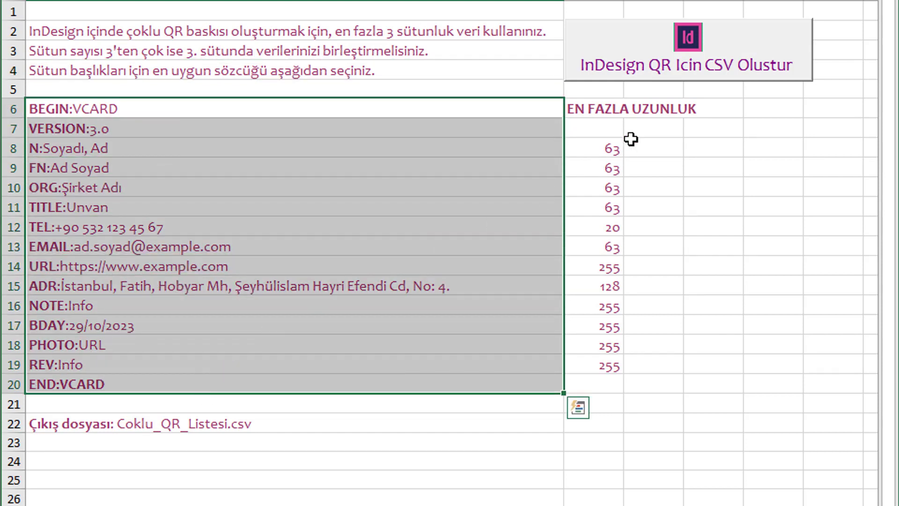
left_click_drag(600, 107, 606, 367)
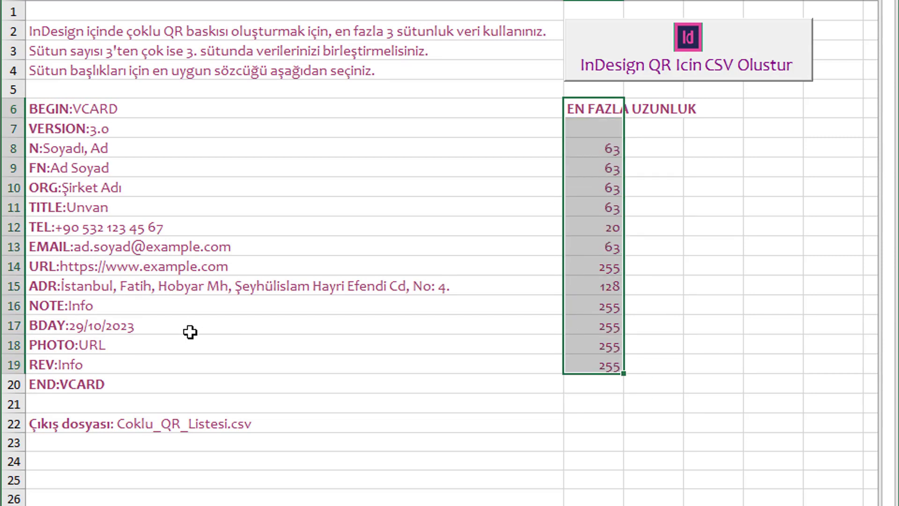
Shorten the output file name to QR_Listesi.csv and generate the InDesign QR CSV.
double_click(233, 413)
key("Return")
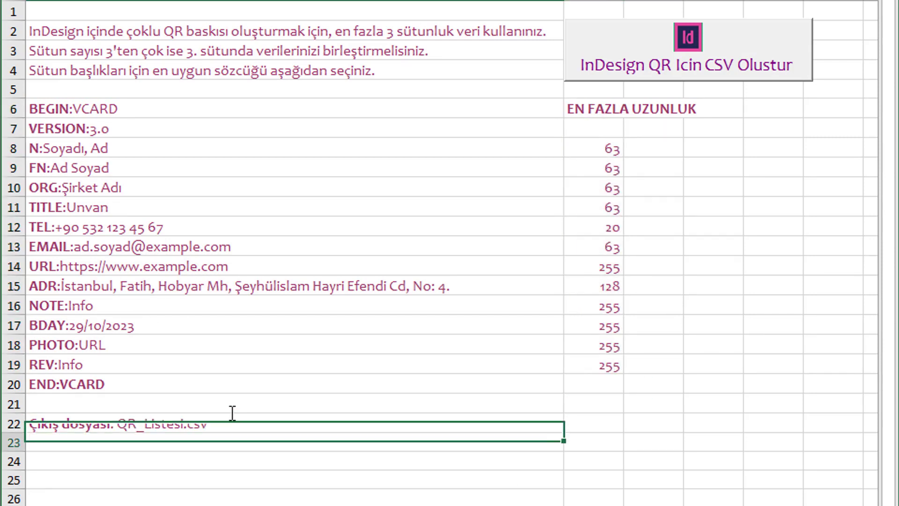
key("Up")
left_click(133, 384)
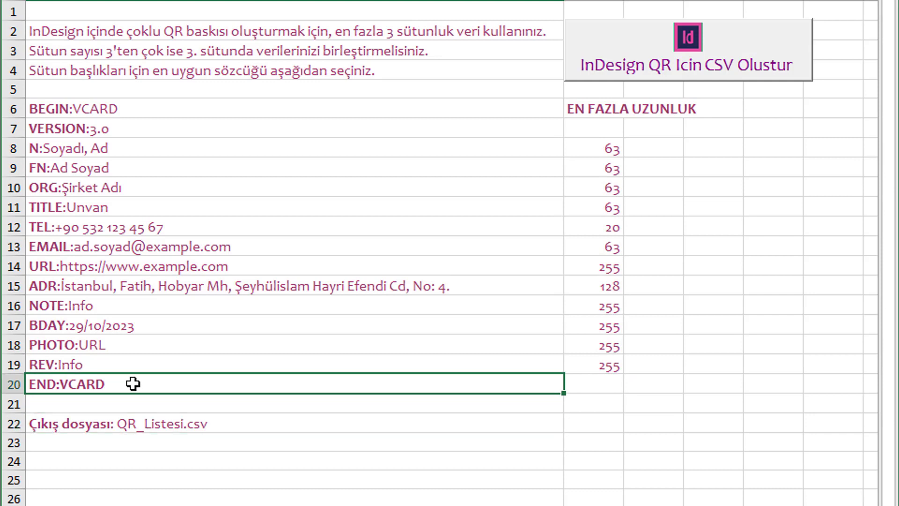
left_click(269, 423)
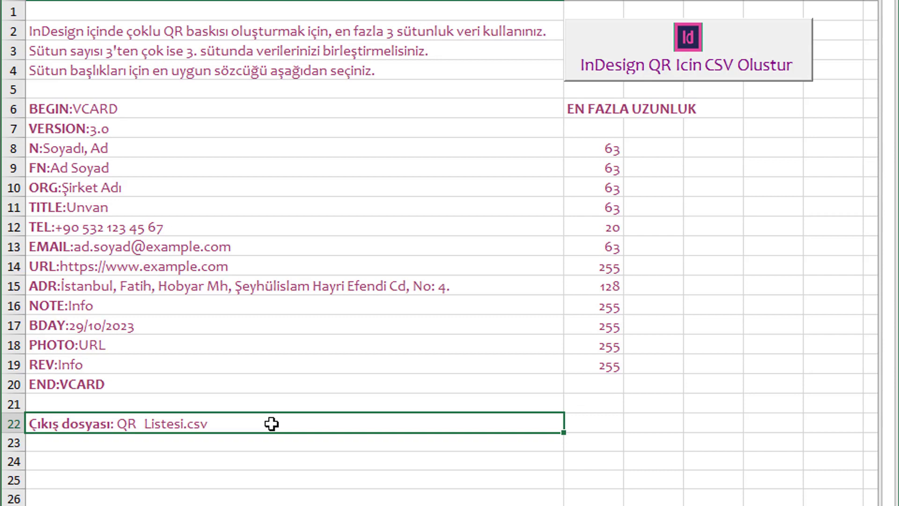
left_click(119, 6)
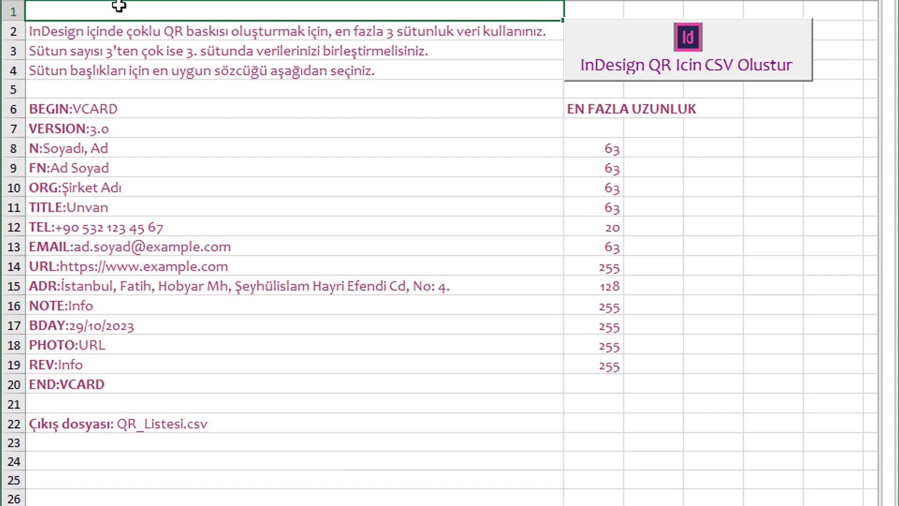
left_click(617, 33)
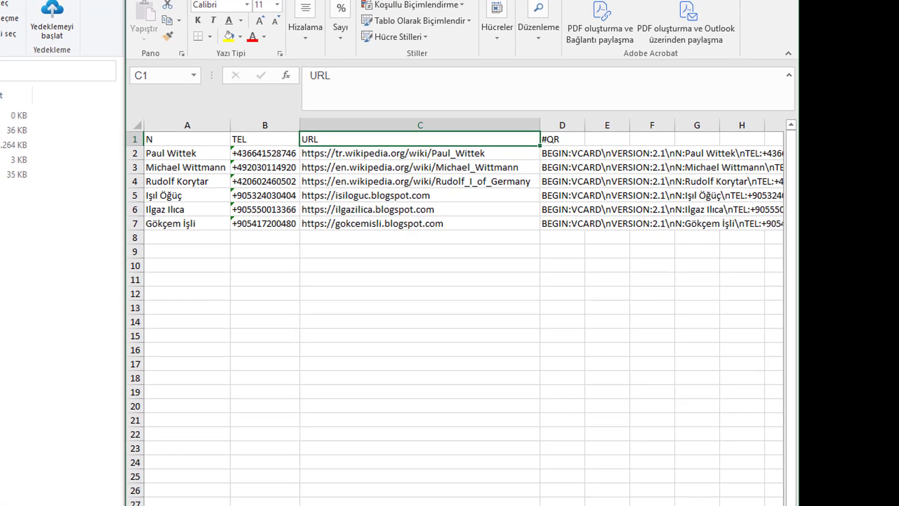
Read the #QR vCard text for each of the six contacts in cells D2–D7.
left_click(561, 140)
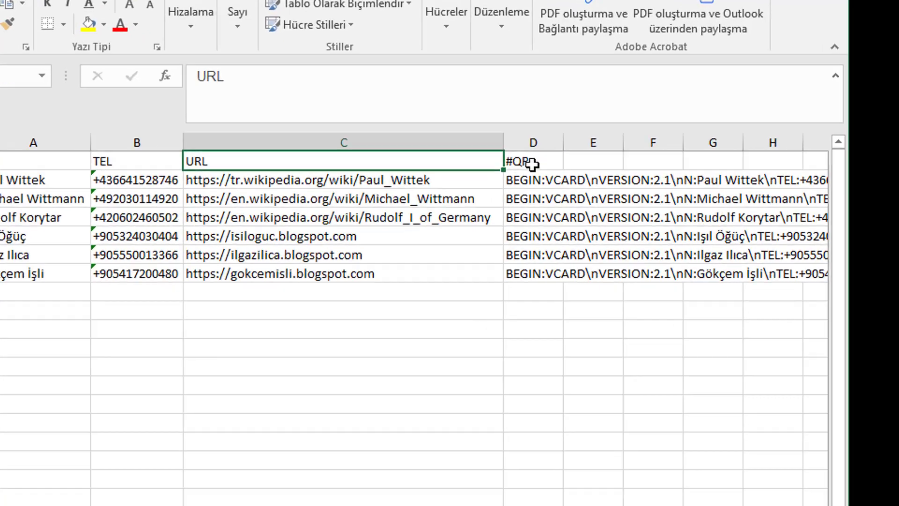
key("Down")
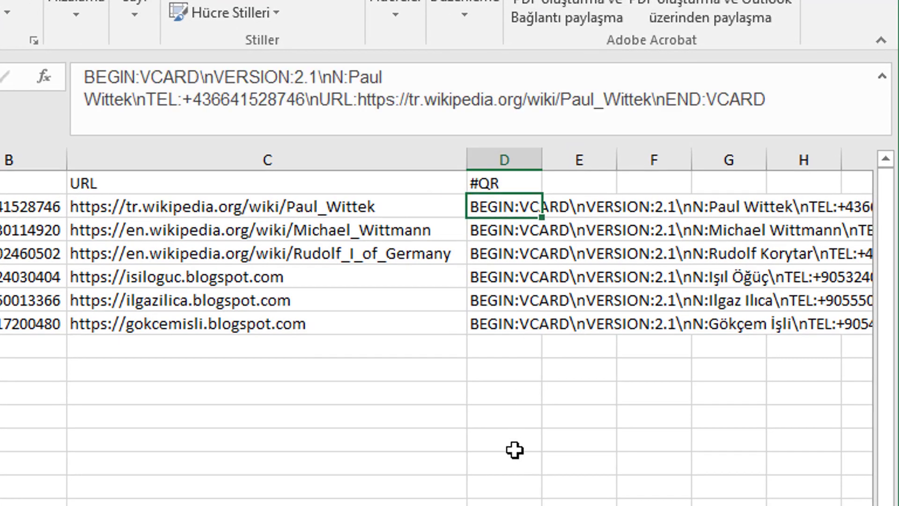
key("Down")
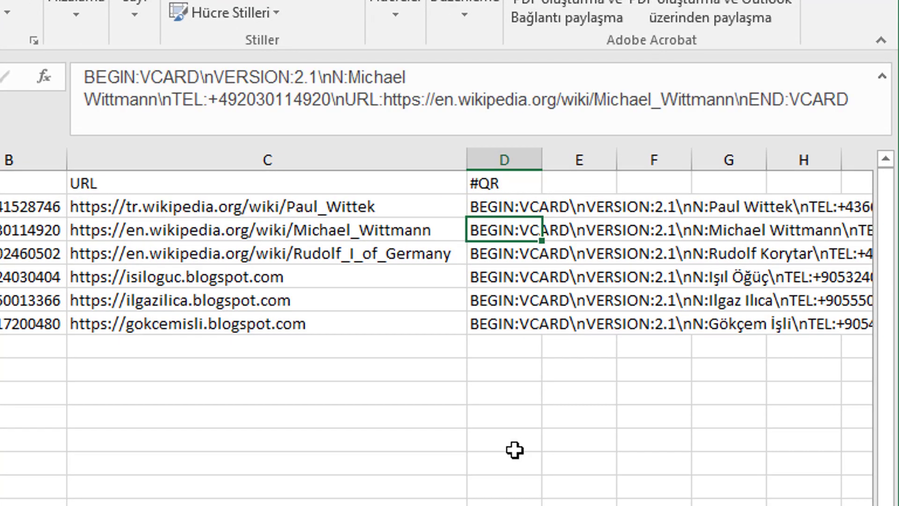
key("Down")
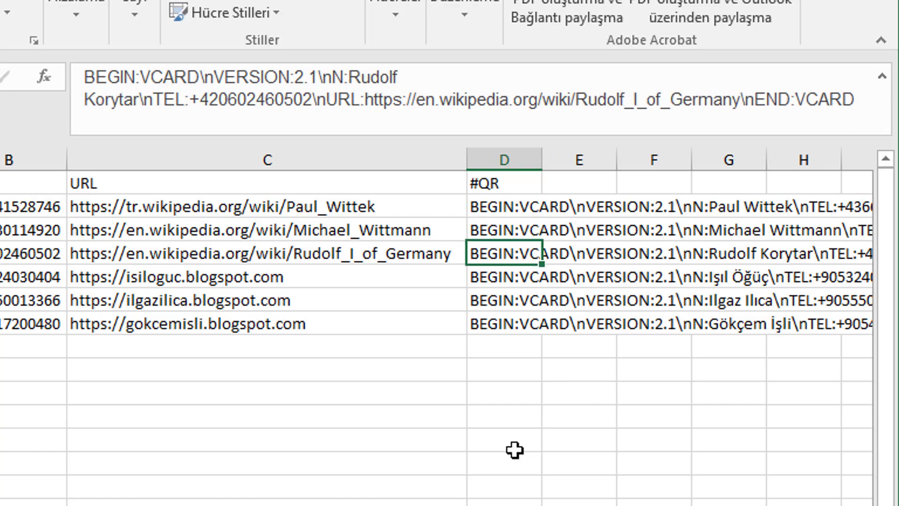
key("Down")
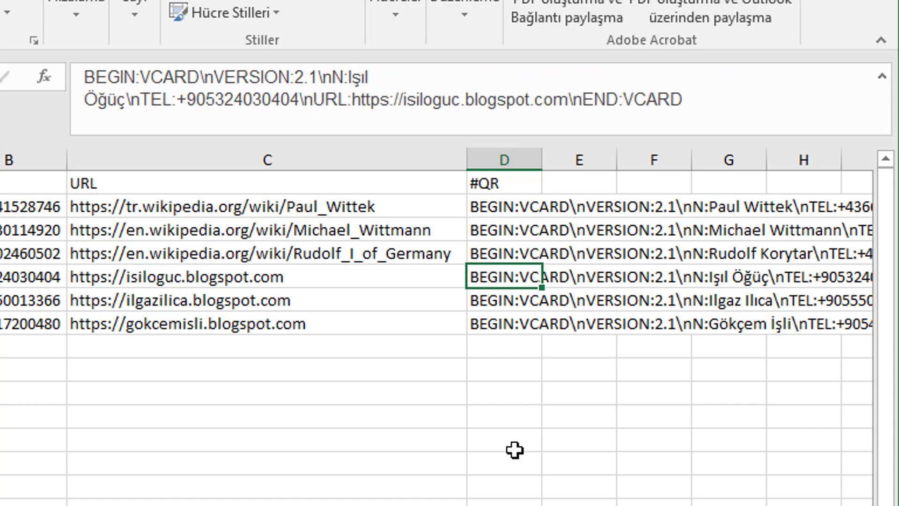
key("Down")
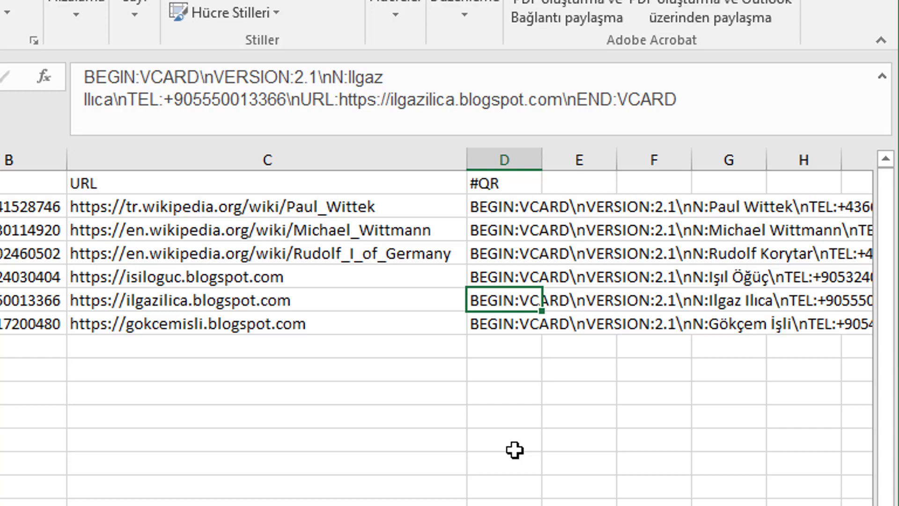
key("Down")
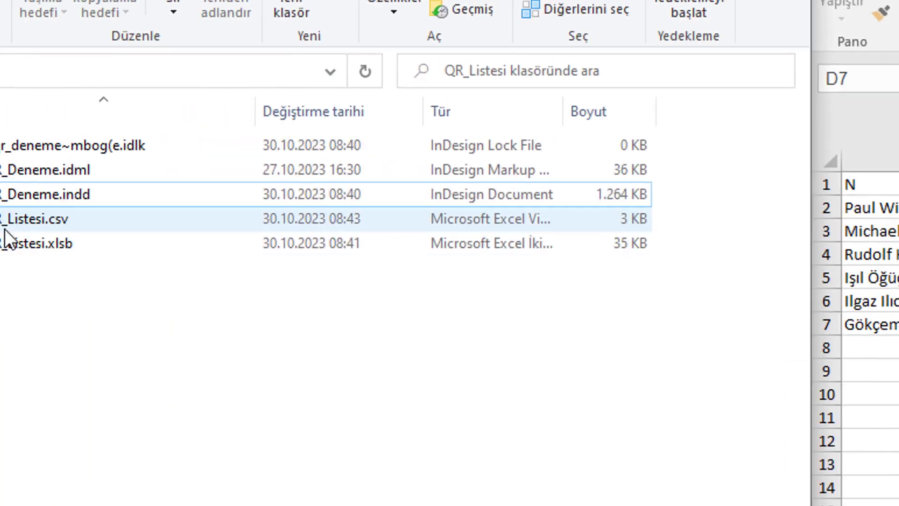
Open QR_Listesi.csv with Edit with Notepad++ from its context menu.
right_click(66, 223)
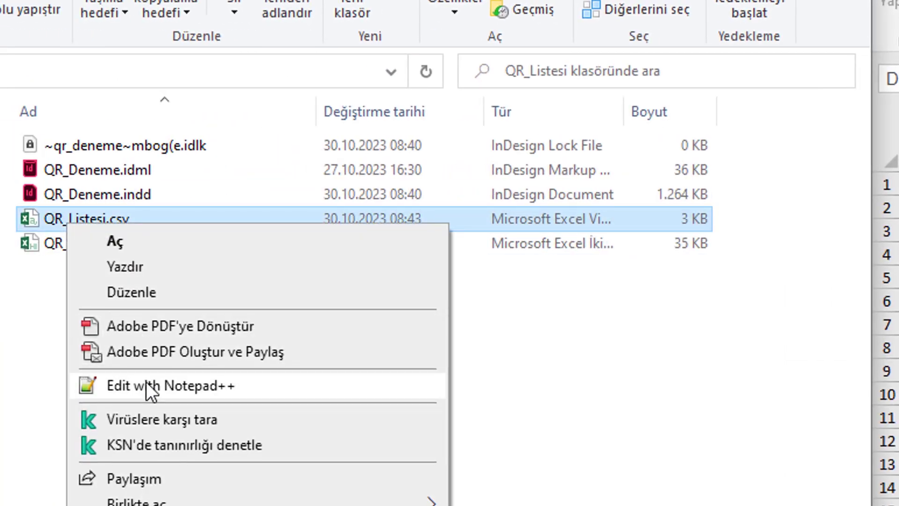
left_click(147, 384)
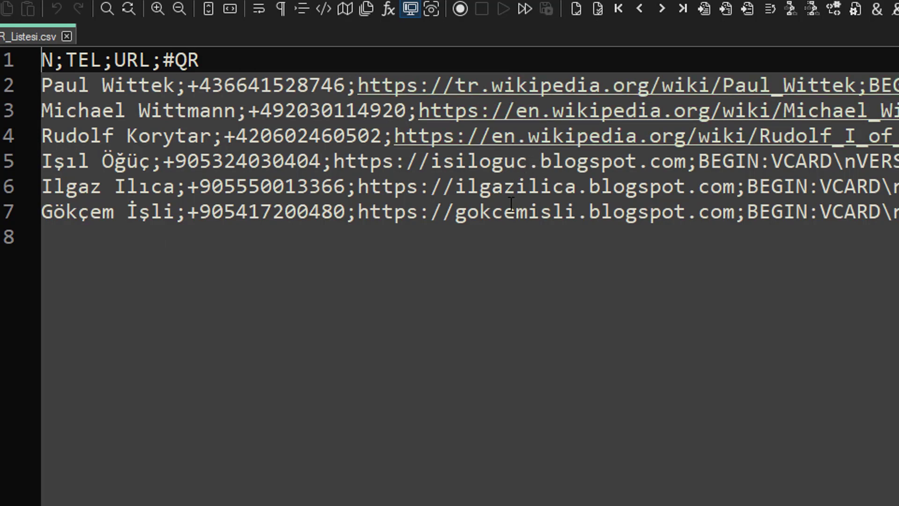
Close the QR_Listesi.csv tab after confirming its semicolon-separated N, TEL, URL and #QR fields.
left_click(67, 36)
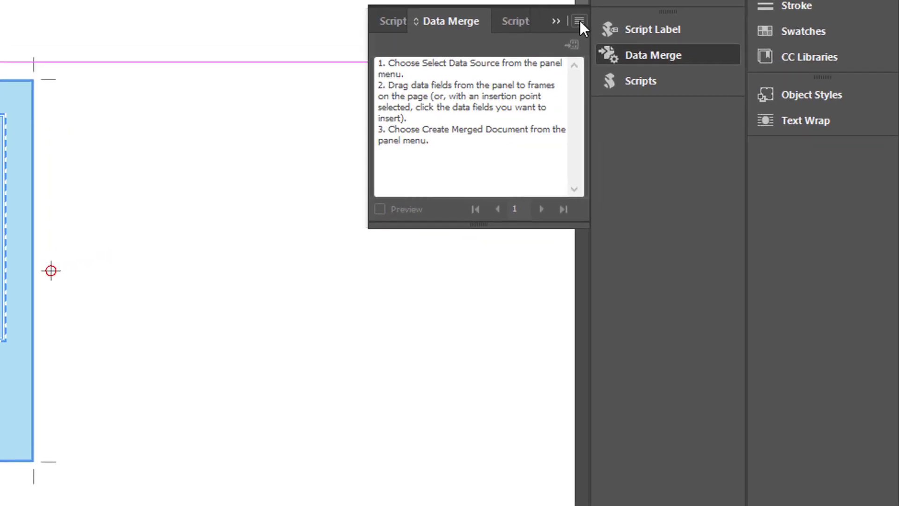
Choose QR_Listesi.csv through Select Data Source in the Data Merge panel menu.
left_click(735, 134)
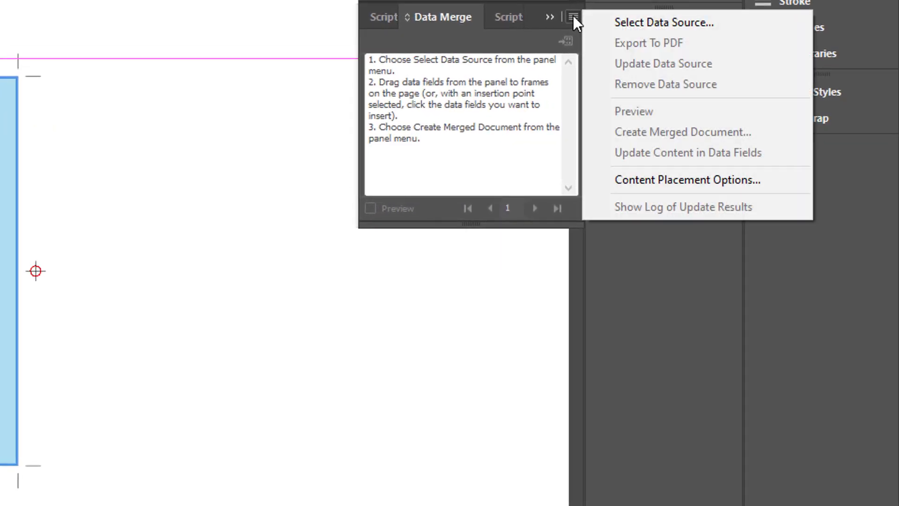
left_click(605, 21)
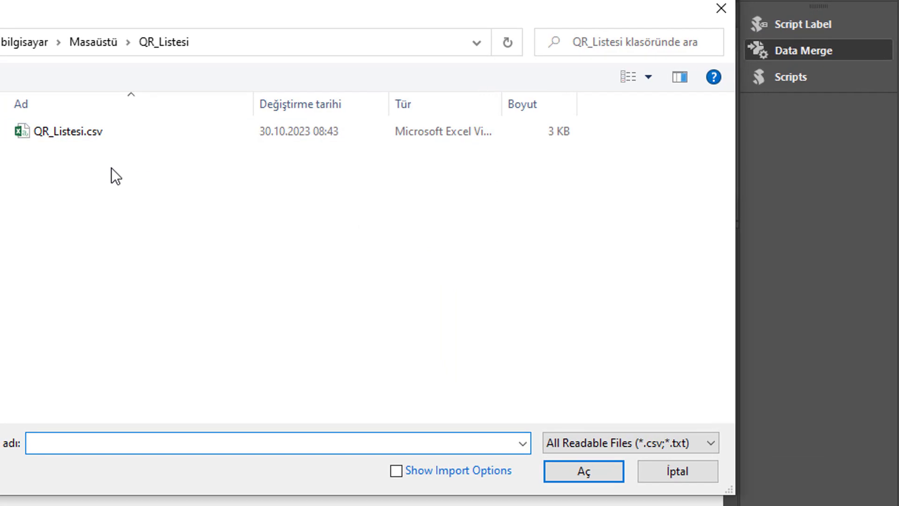
left_click(61, 134)
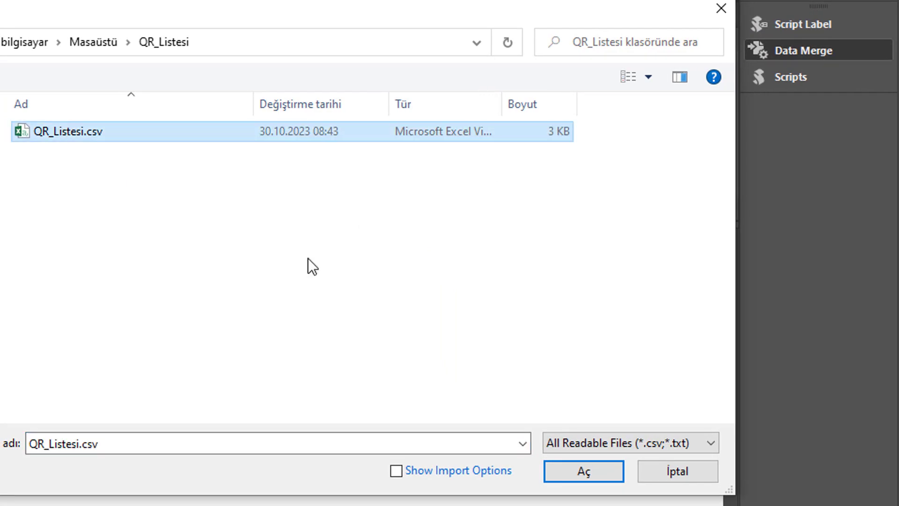
left_click(581, 476)
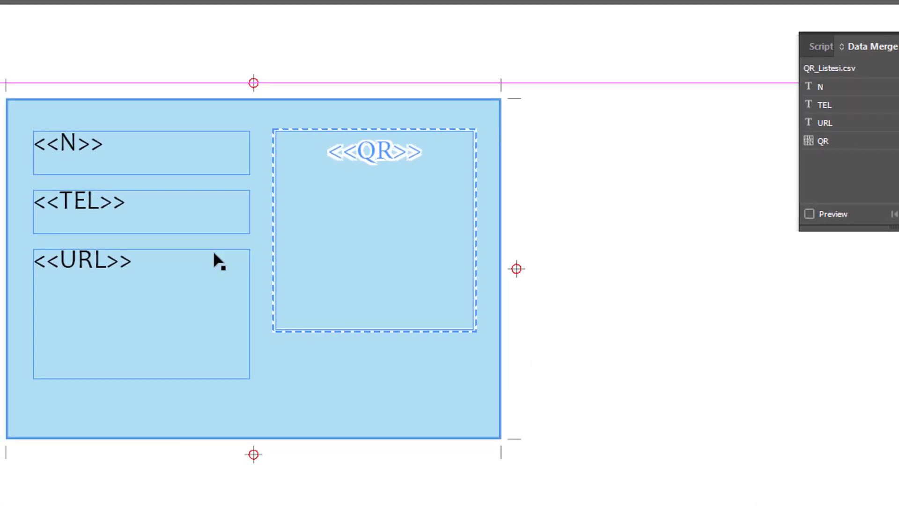
Link the <<N>>, <<TEL>> and <<URL>> placeholders to the N, TEL and URL fields.
left_click(80, 142)
double_click(80, 145)
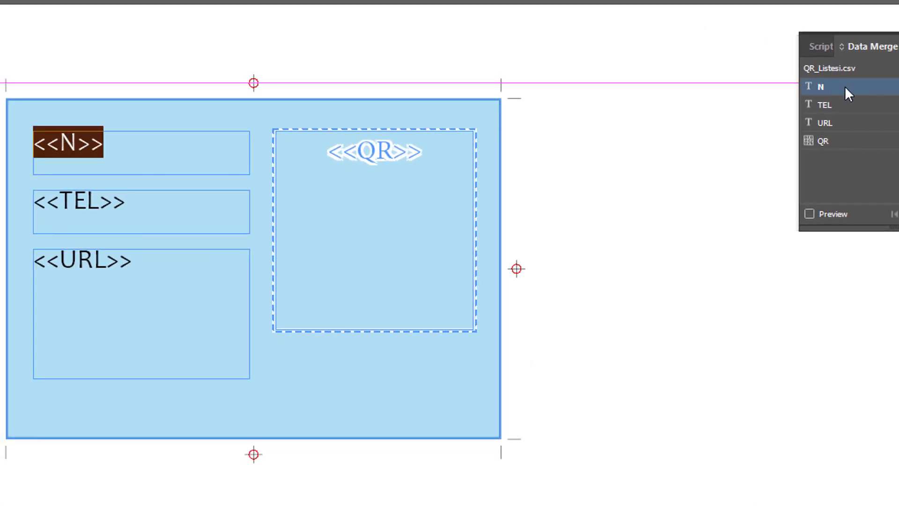
double_click(80, 205)
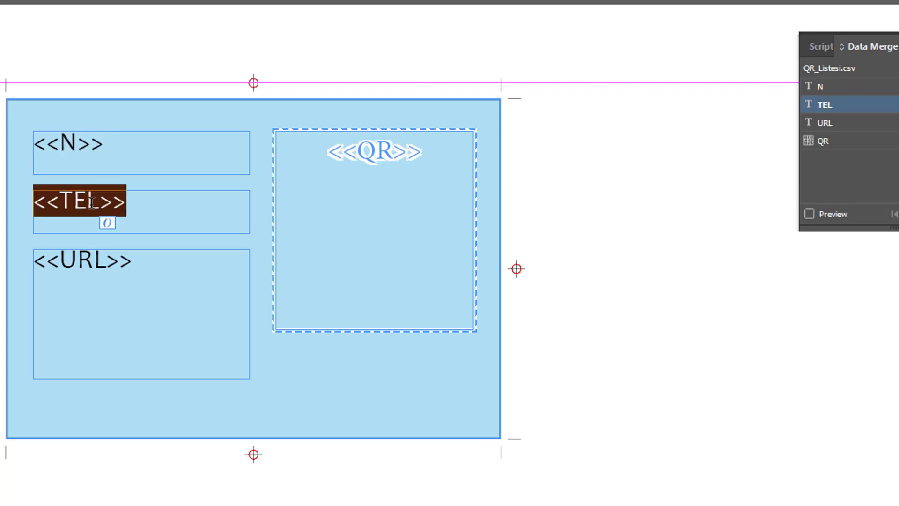
left_click(850, 105)
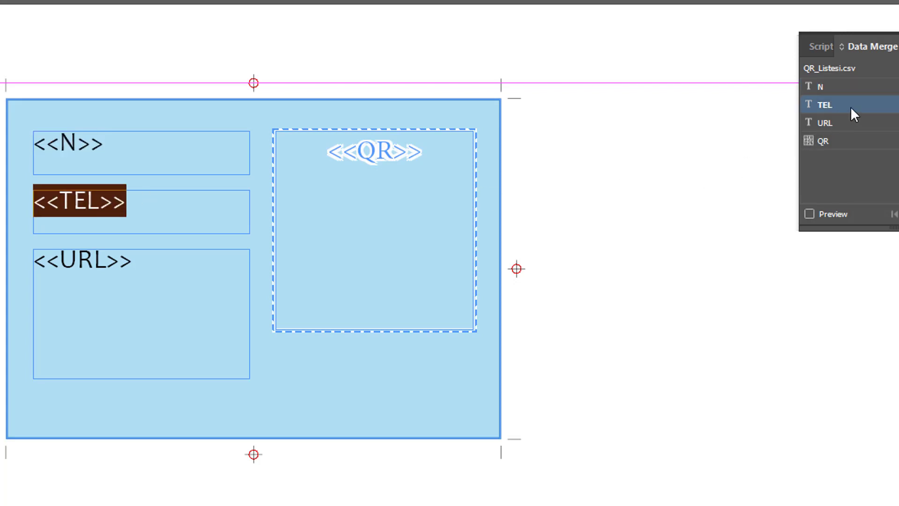
double_click(73, 256)
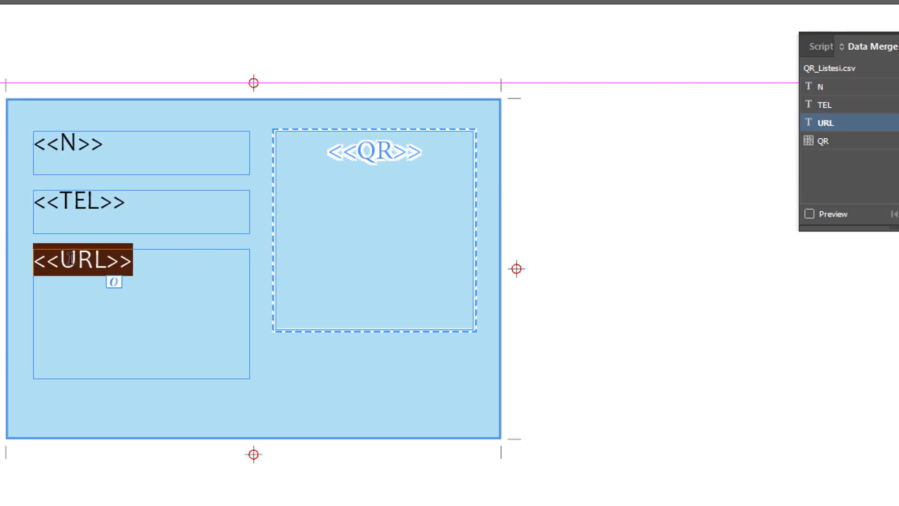
left_click(878, 122)
Place the QR field into the card's QR frame.
key("Escape")
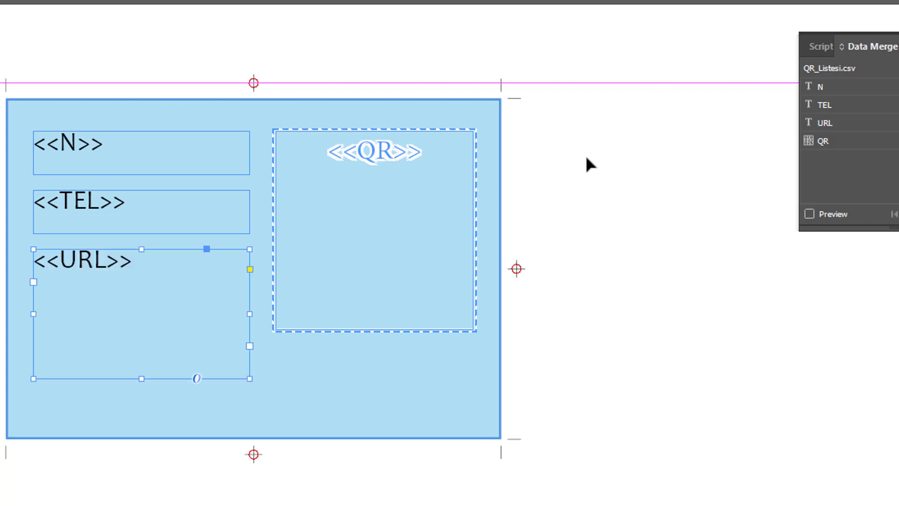
left_click(629, 174)
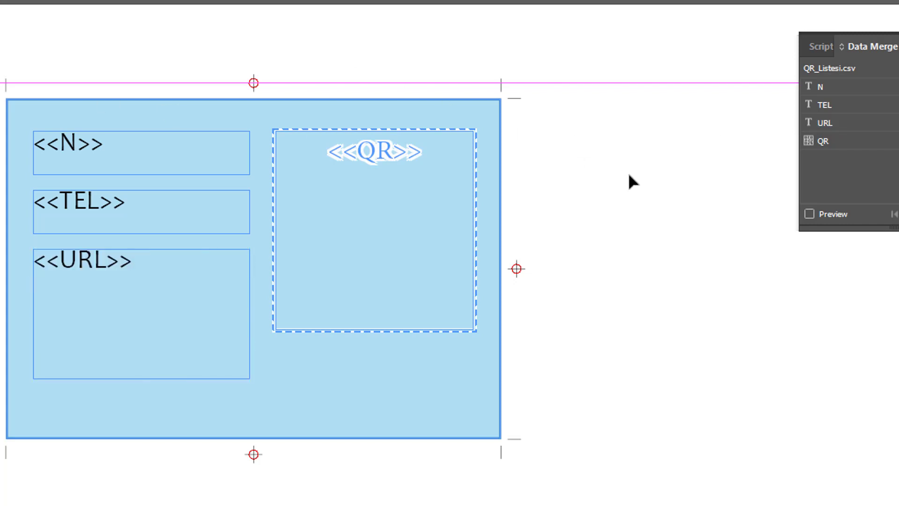
left_click(852, 140)
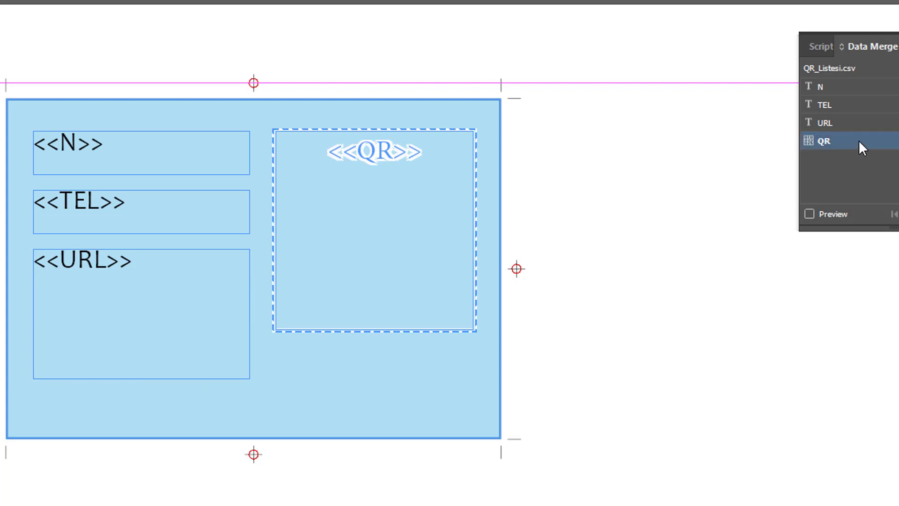
left_click_drag(858, 147, 389, 216)
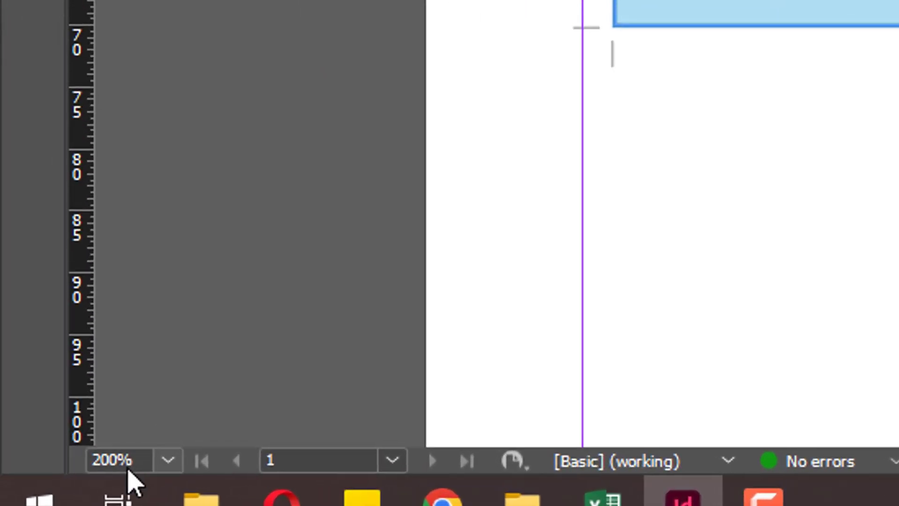
View the page at 100% and preview merge records 5 and 6.
left_click(169, 461)
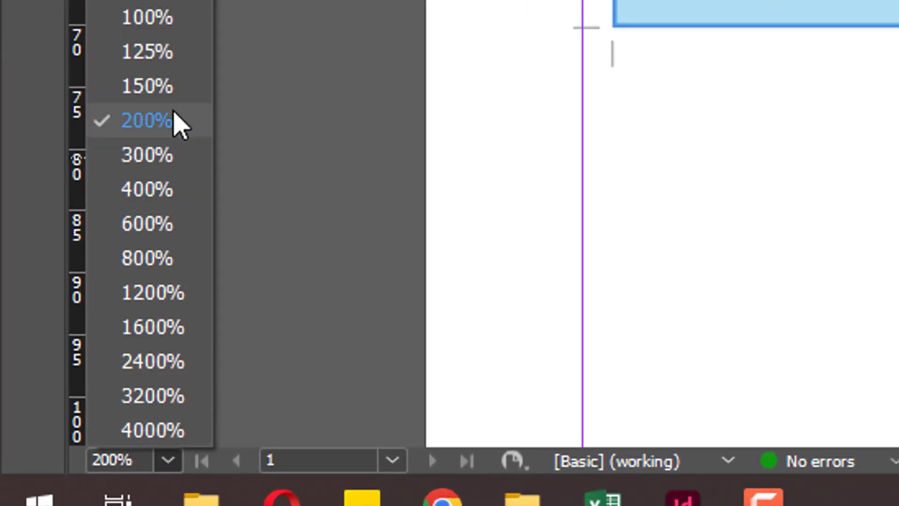
left_click(171, 18)
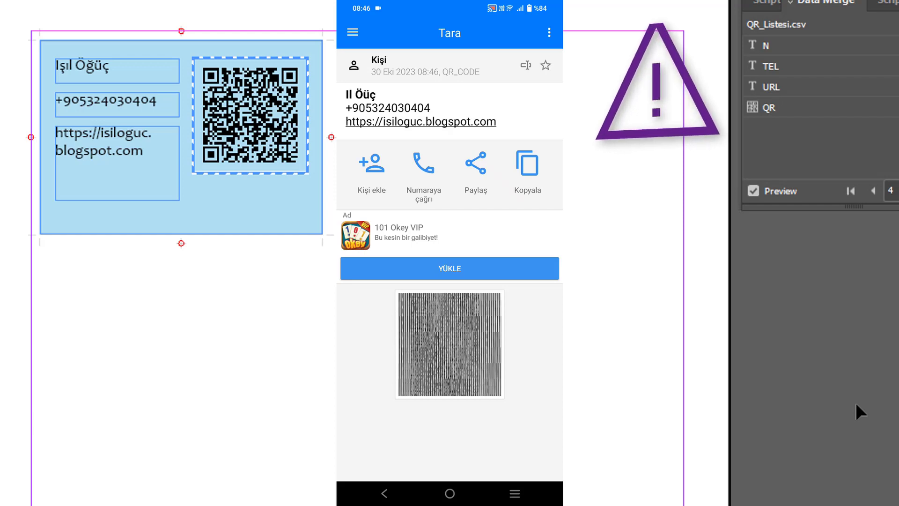
left_click(896, 190)
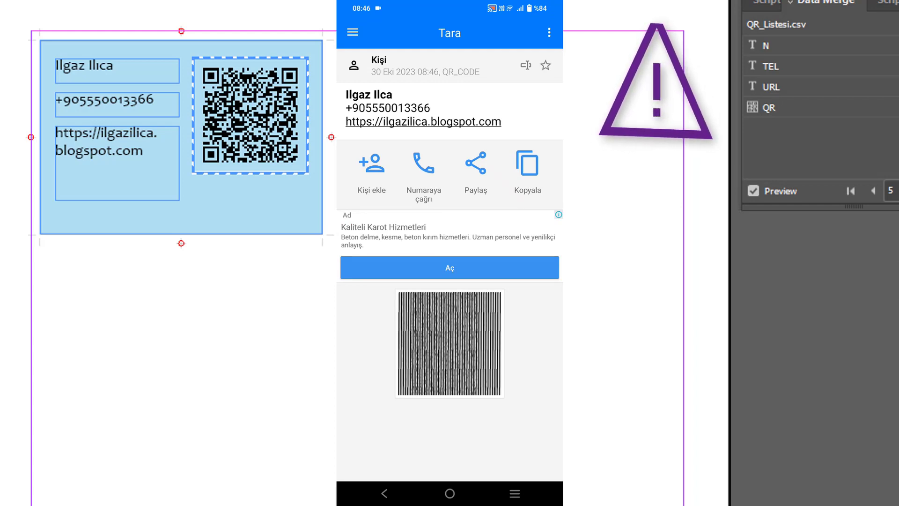
left_click(896, 191)
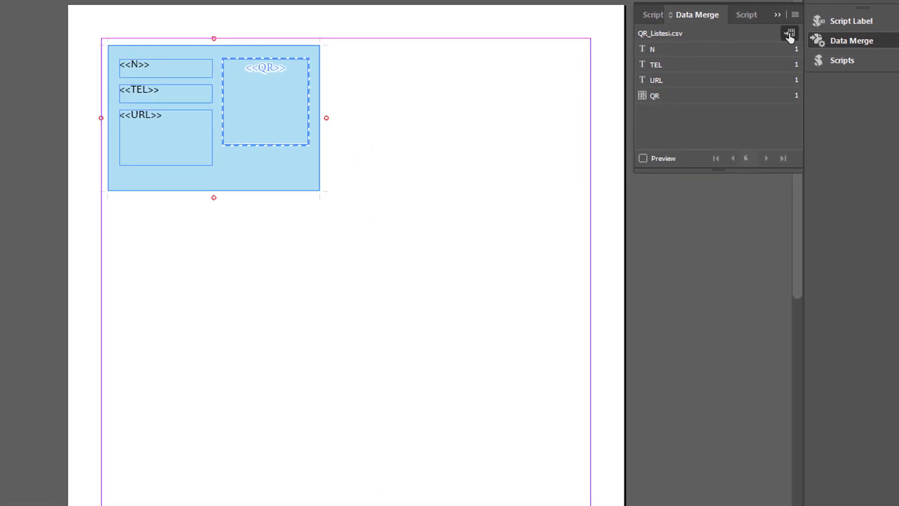
Create a merged document of all records with multiple records per page, dismissing the overset report.
left_click(790, 34)
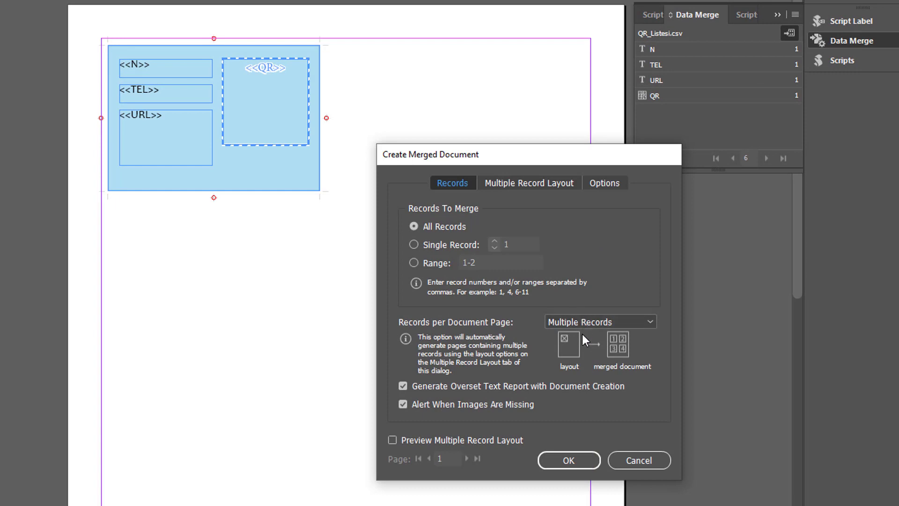
left_click(606, 320)
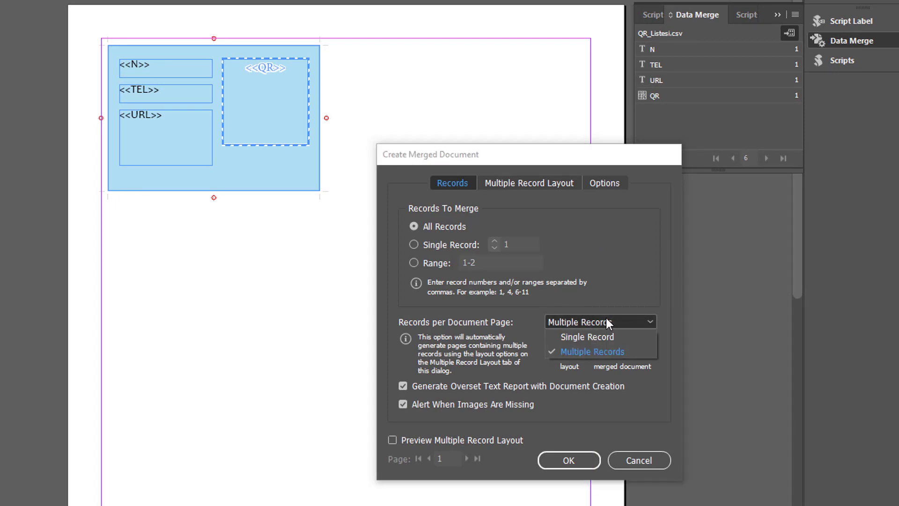
left_click(605, 319)
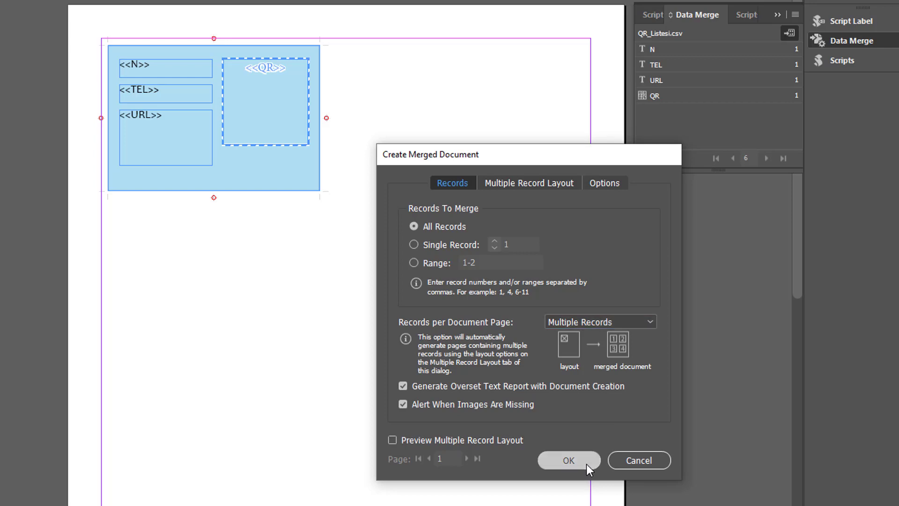
left_click(587, 466)
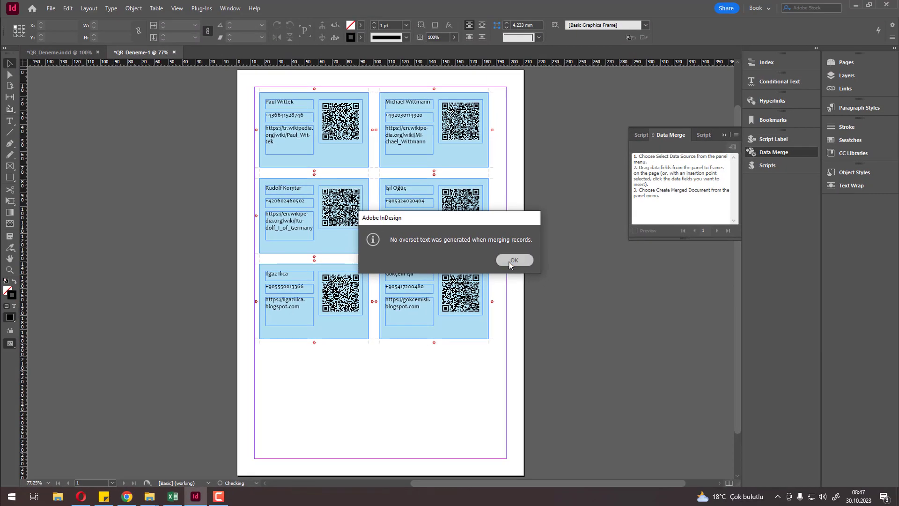
left_click(510, 260)
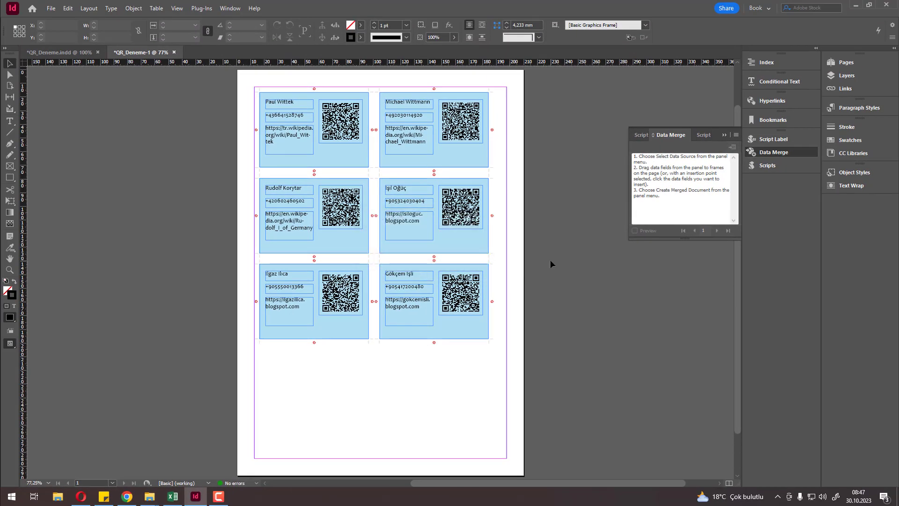